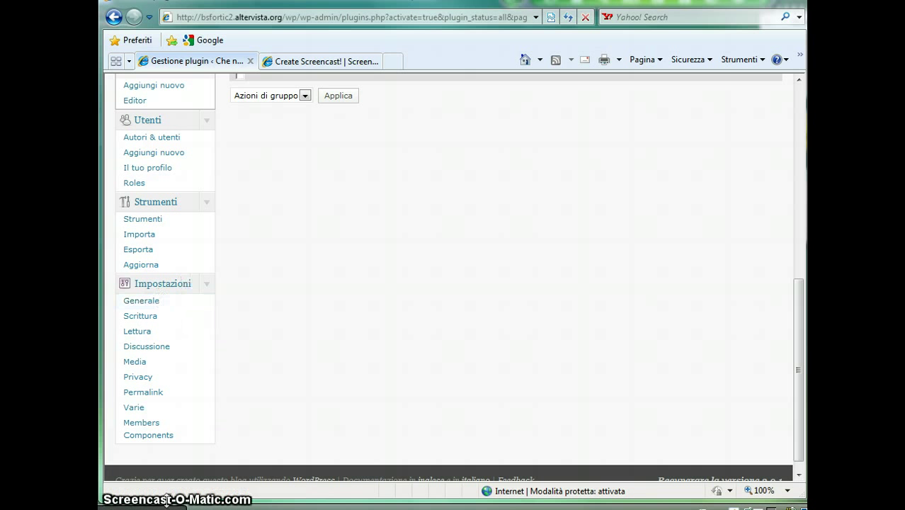
Activate the Edit Roles, New Roles, Content Permissions, Shortcodes and Template Tags components in the Members Components settings.
left_click(148, 434)
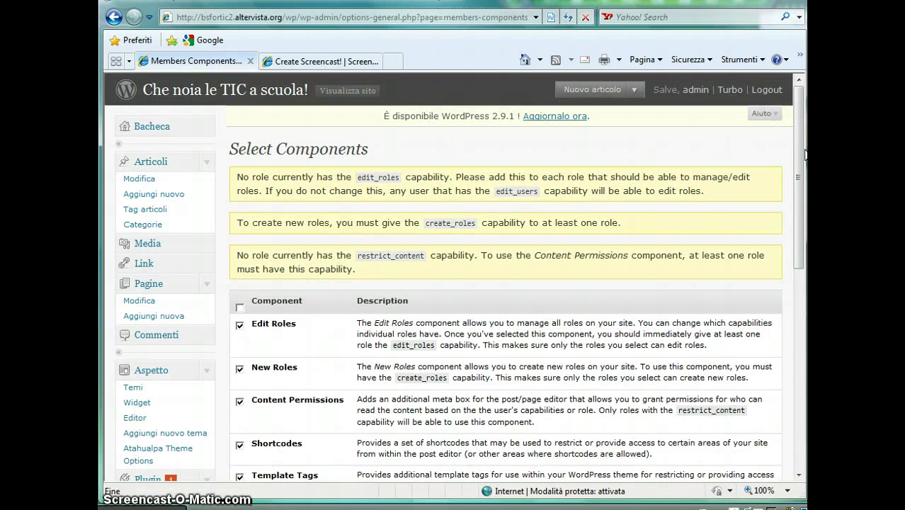
left_click_drag(802, 156, 799, 193)
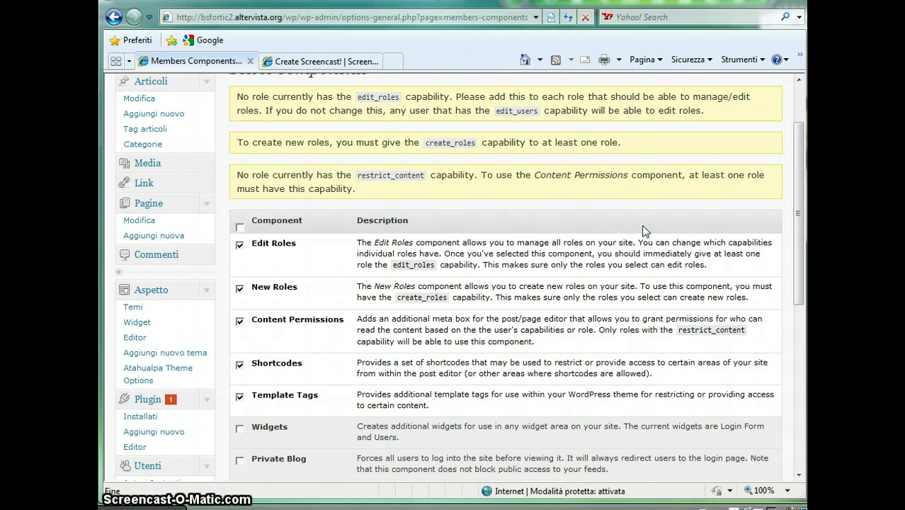
left_click_drag(799, 180, 799, 204)
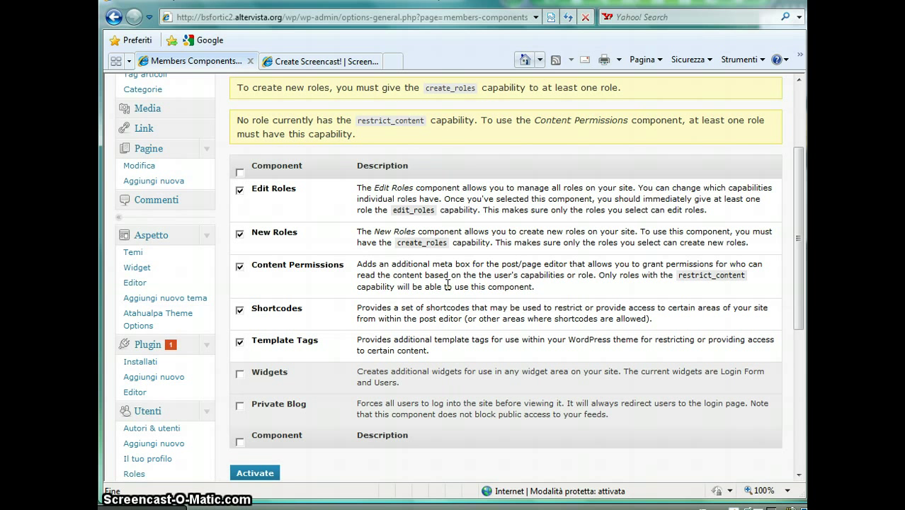
left_click_drag(799, 219, 799, 249)
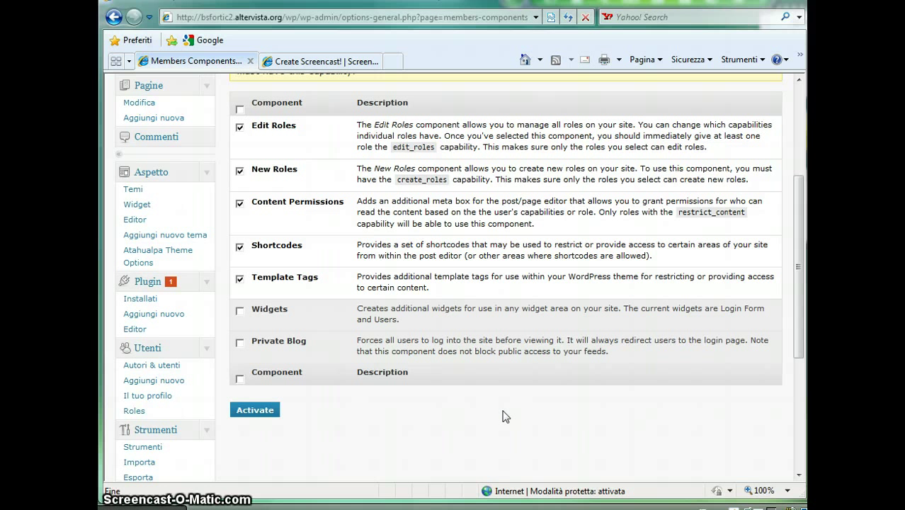
left_click(253, 410)
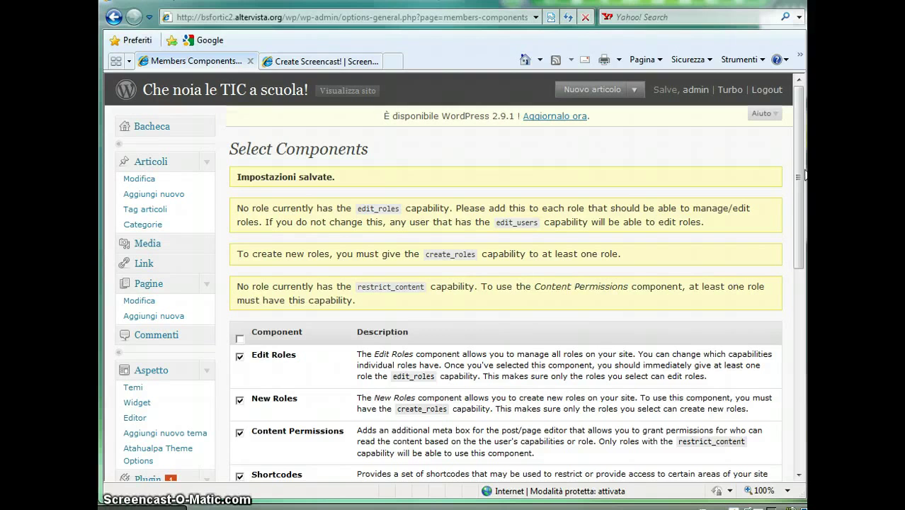
Go to the Roles page of the user management and open the Administrator role for editing.
left_click_drag(799, 169, 793, 285)
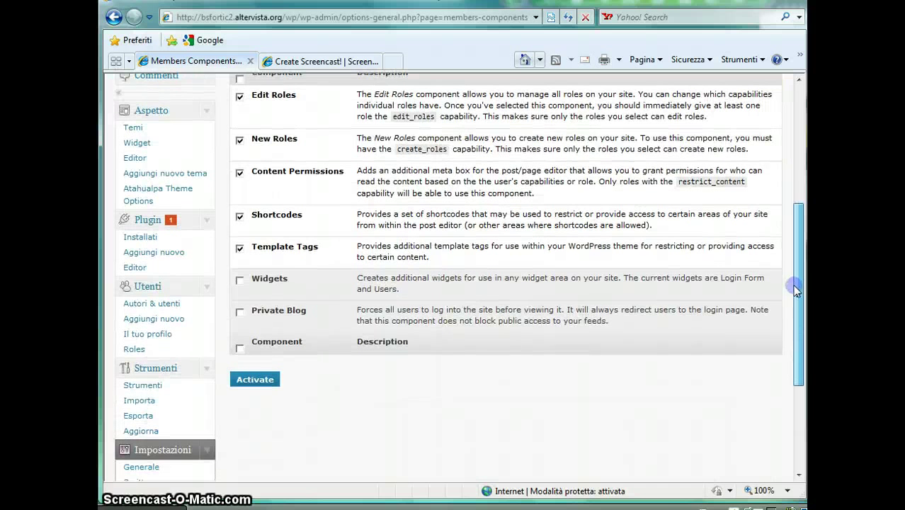
left_click(139, 352)
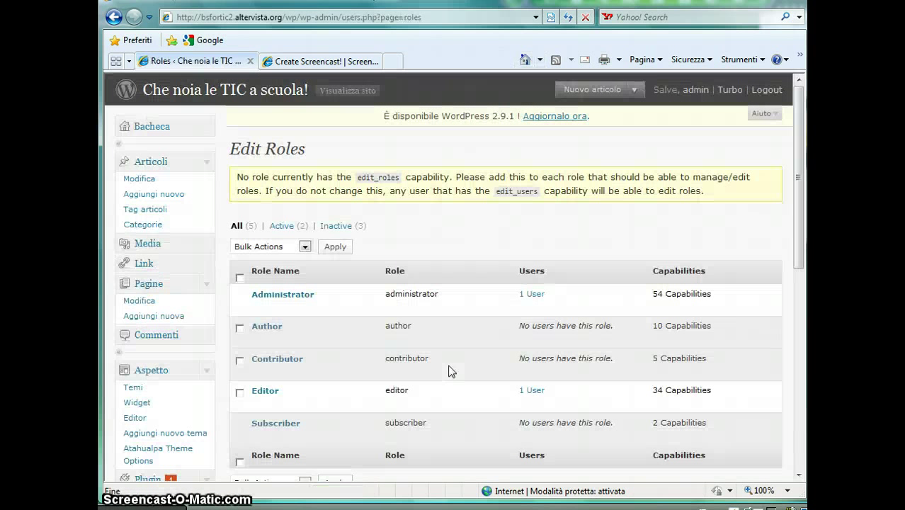
mouse_move(450, 371)
mouse_move(237, 308)
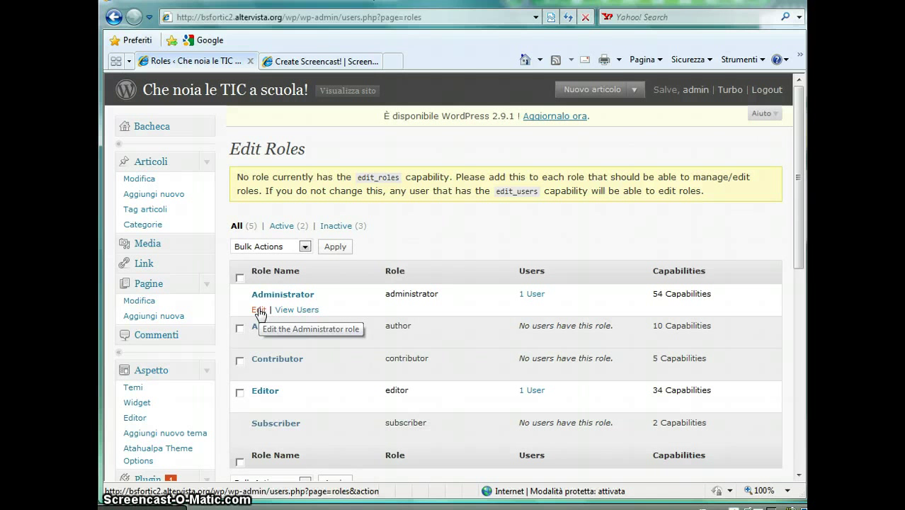
left_click(259, 312)
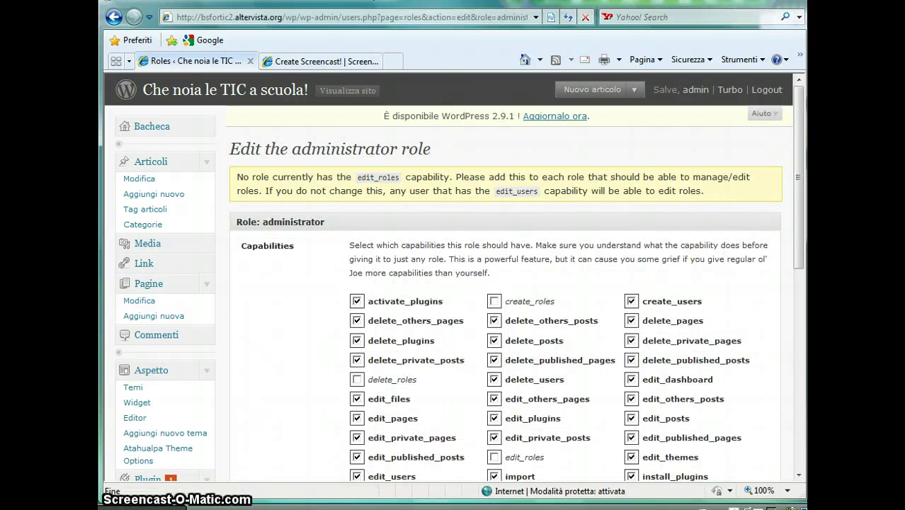
Grant the administrator role the create_roles, edit_roles, delete_roles and restrict_content capabilities and update the role.
left_click_drag(800, 145, 800, 211)
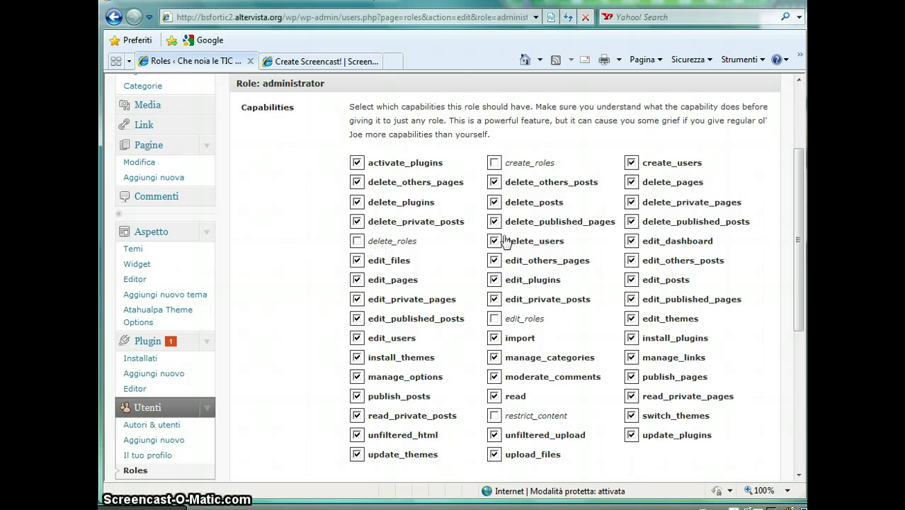
left_click(496, 163)
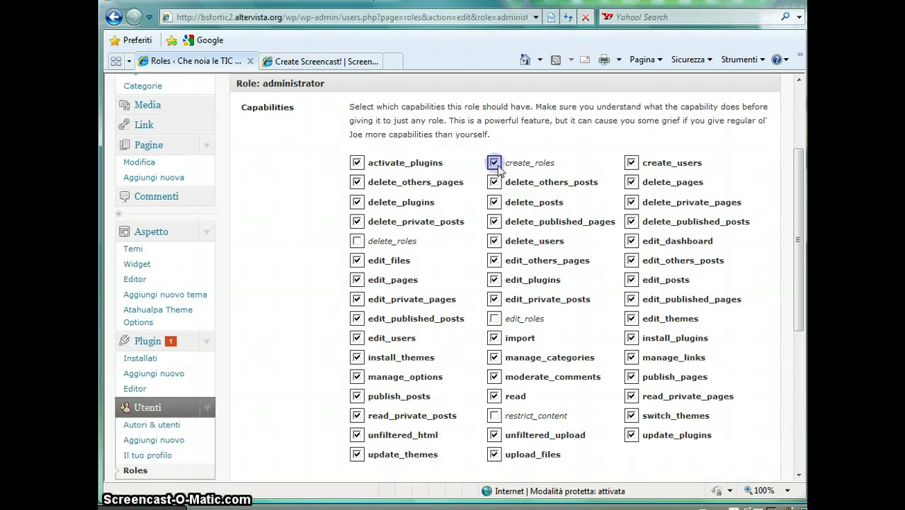
left_click(495, 319)
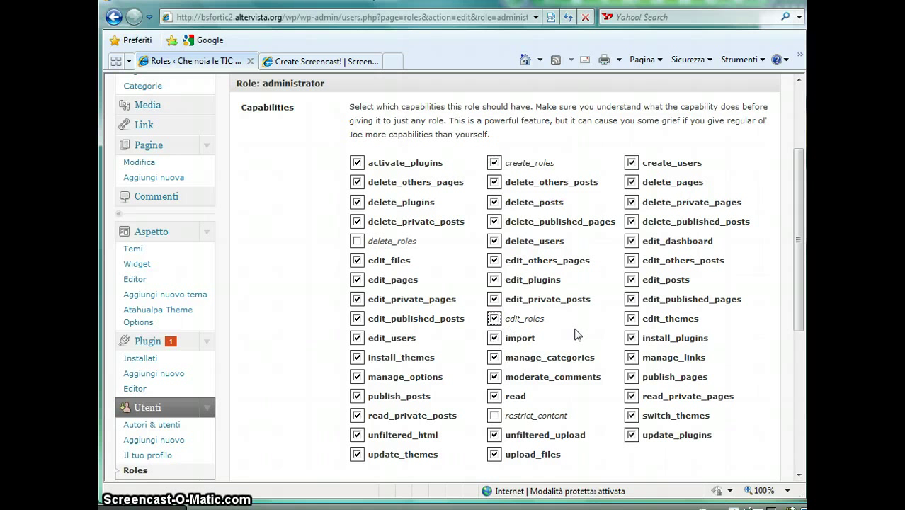
left_click(357, 241)
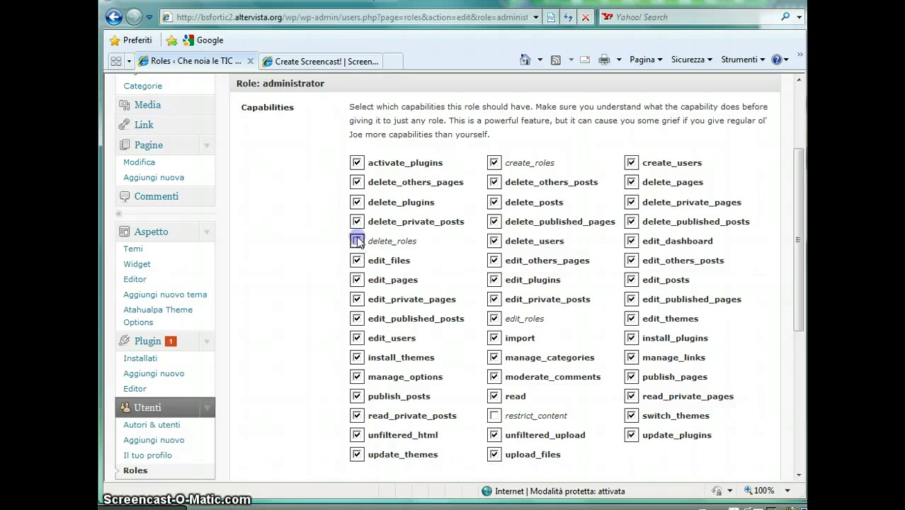
left_click(494, 415)
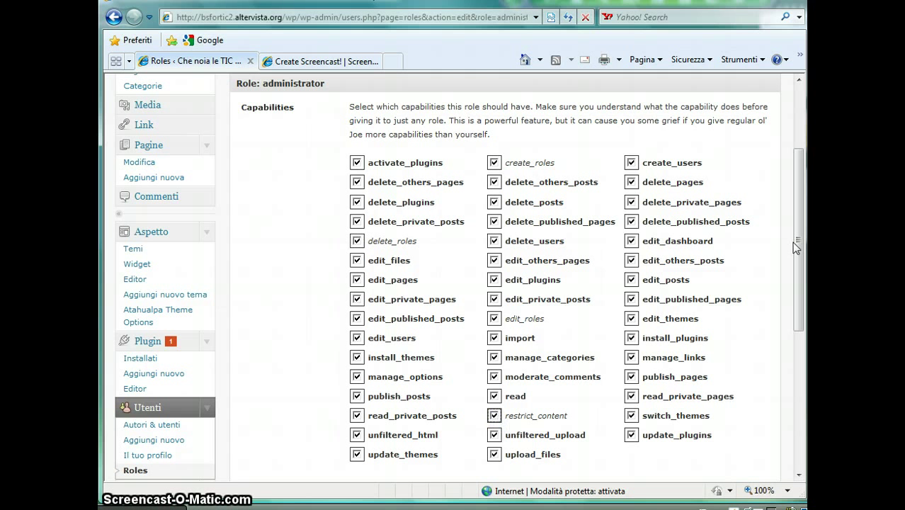
left_click_drag(797, 242, 799, 325)
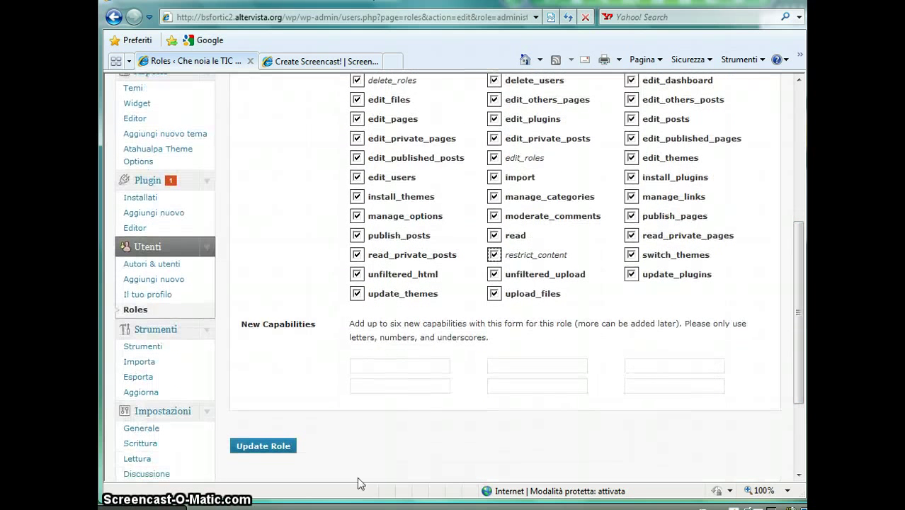
left_click(268, 448)
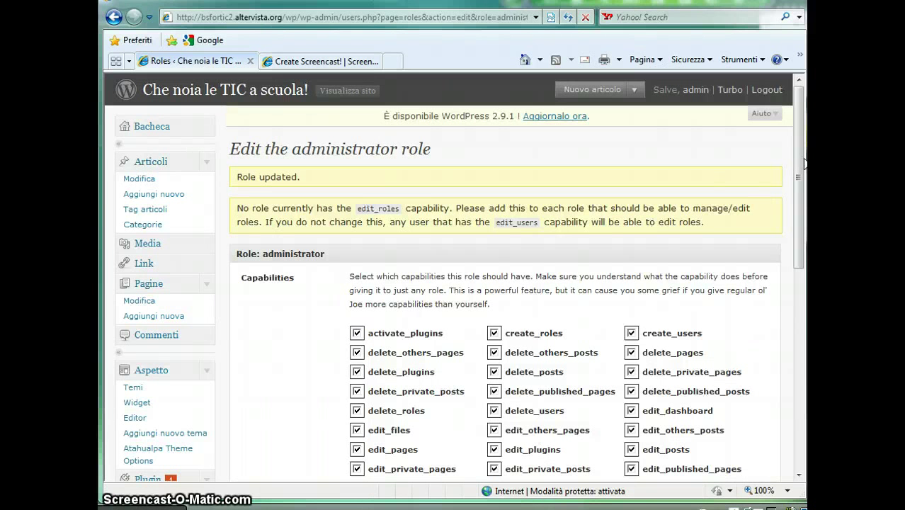
Update the administrator role a second time with the same capabilities.
left_click_drag(804, 163, 800, 252)
left_click_drag(800, 255, 794, 330)
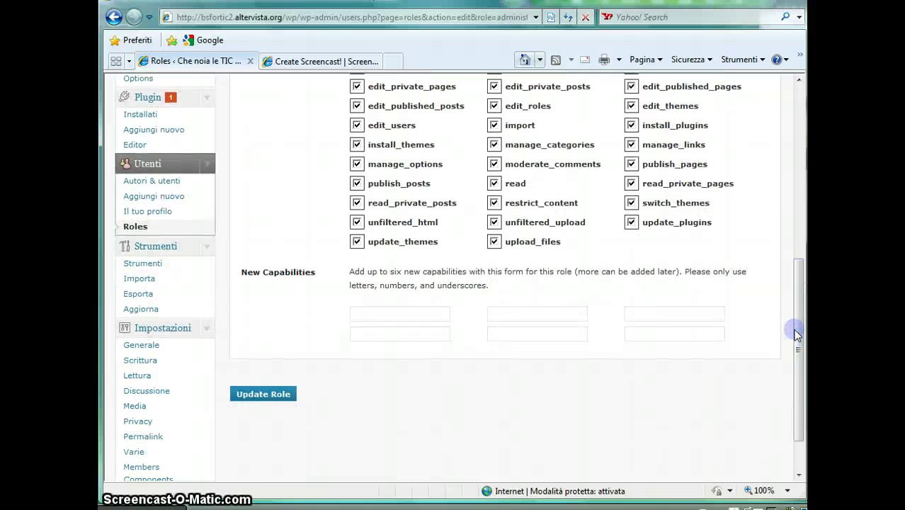
left_click(262, 398)
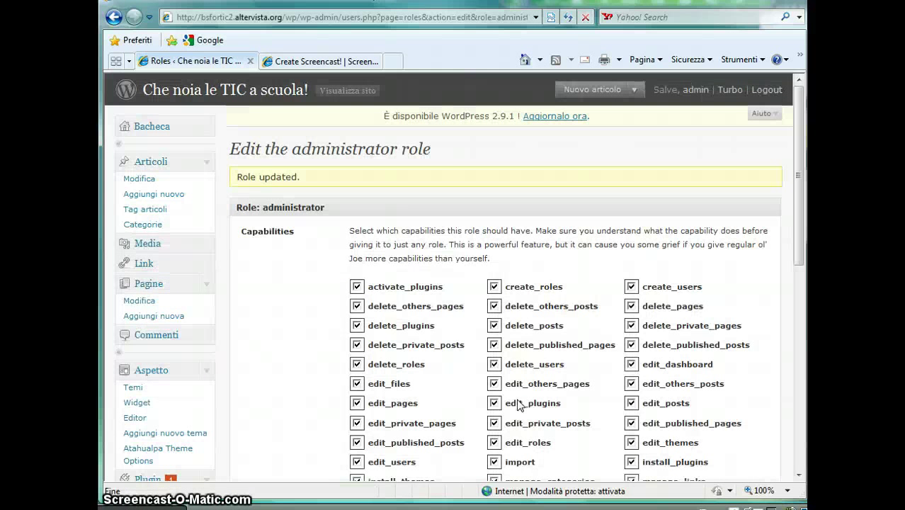
Look over the administrator's capabilities, return to the roles list and open the Editor role for editing.
scroll(798, 138, "down", 2)
scroll(798, 138, "down", 4)
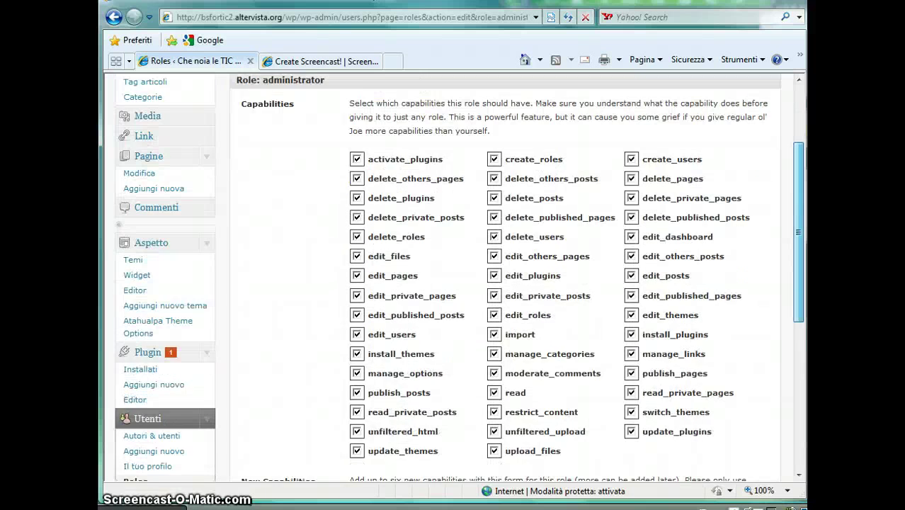
scroll(798, 262, "down", 3)
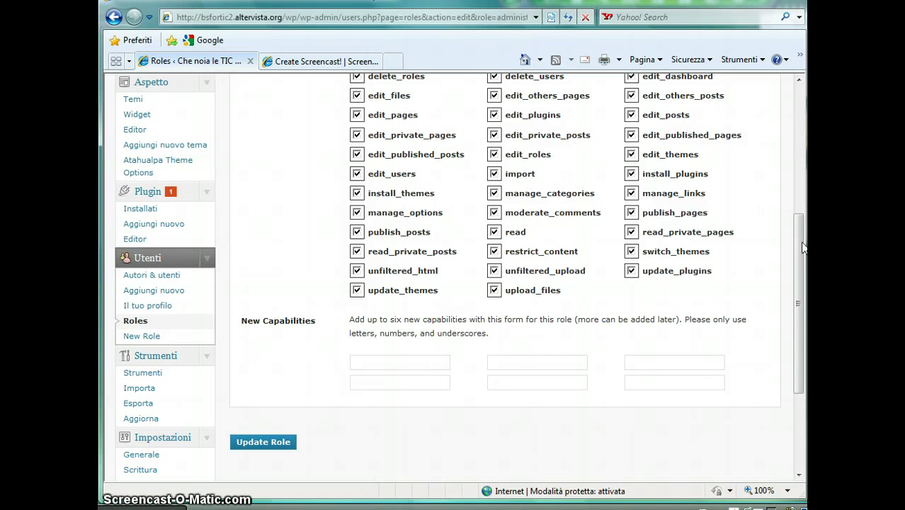
left_click_drag(802, 246, 801, 275)
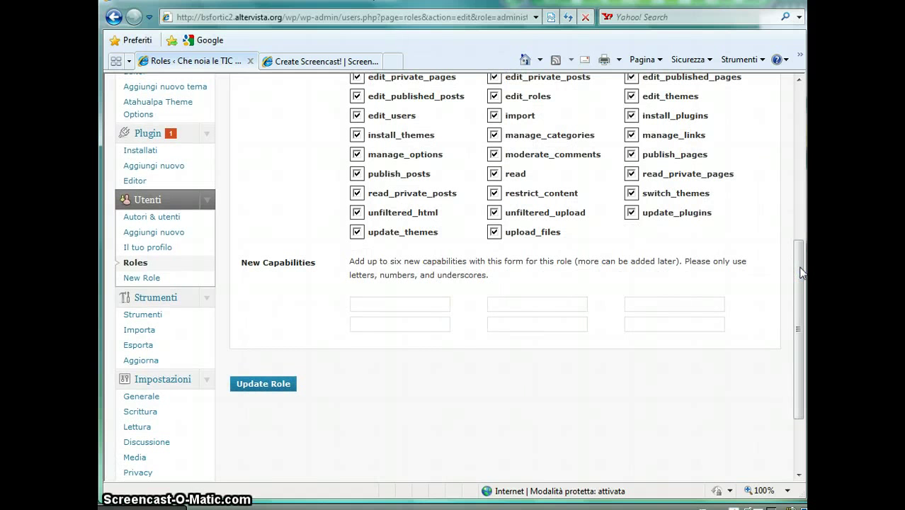
key("BackSpace")
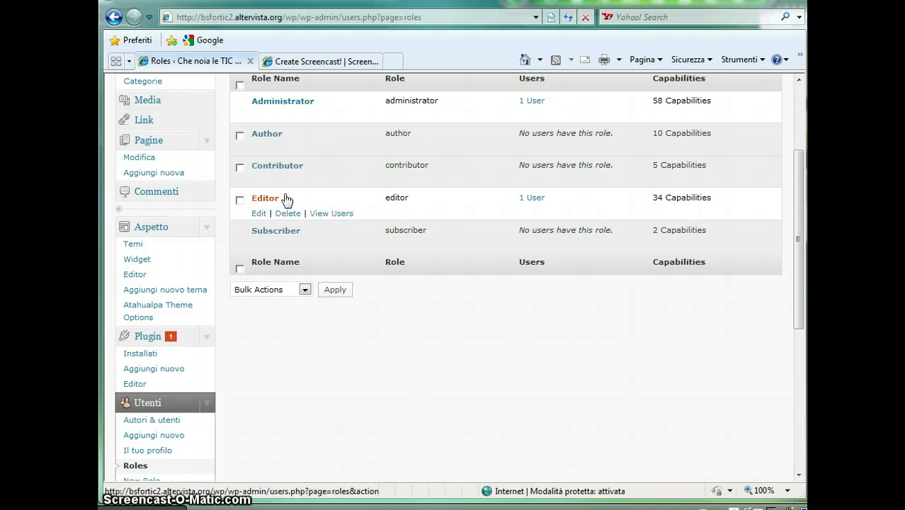
mouse_move(666, 197)
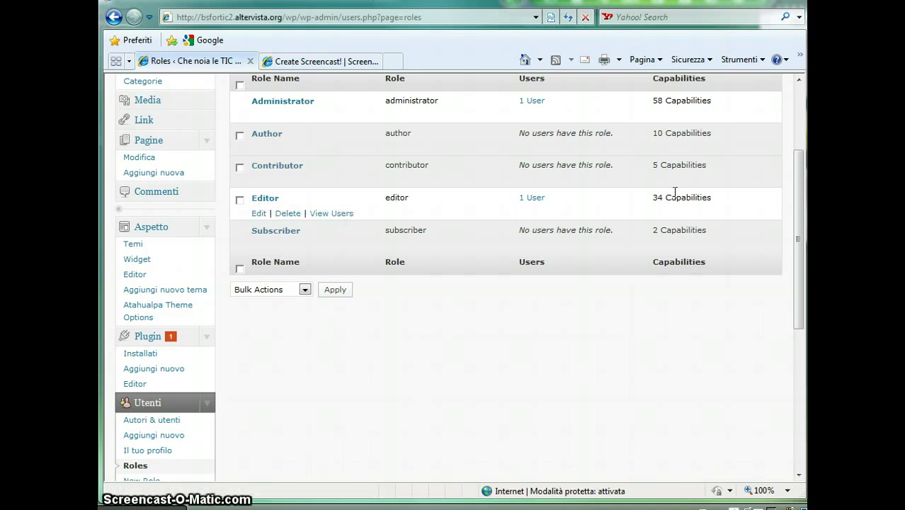
left_click(257, 215)
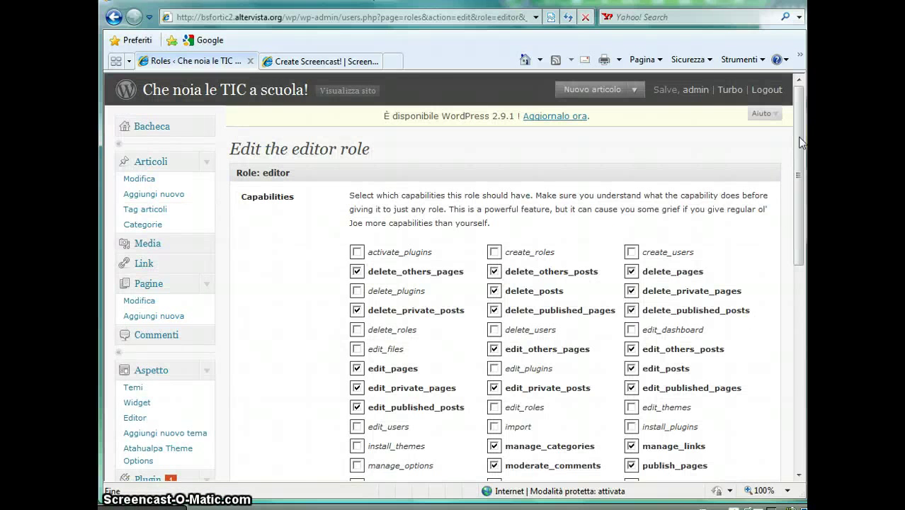
Examine which capabilities the editor role has and go back to the roles list.
left_click_drag(801, 142, 796, 189)
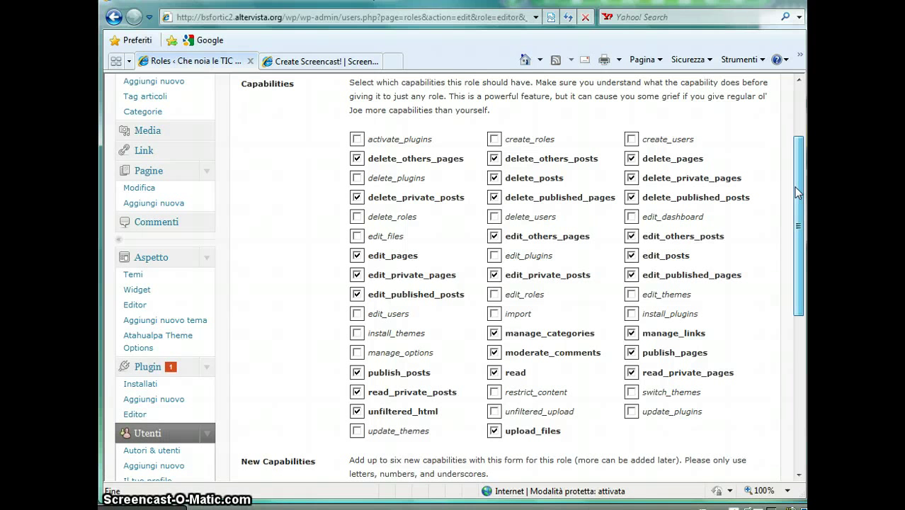
left_click_drag(794, 187, 792, 192)
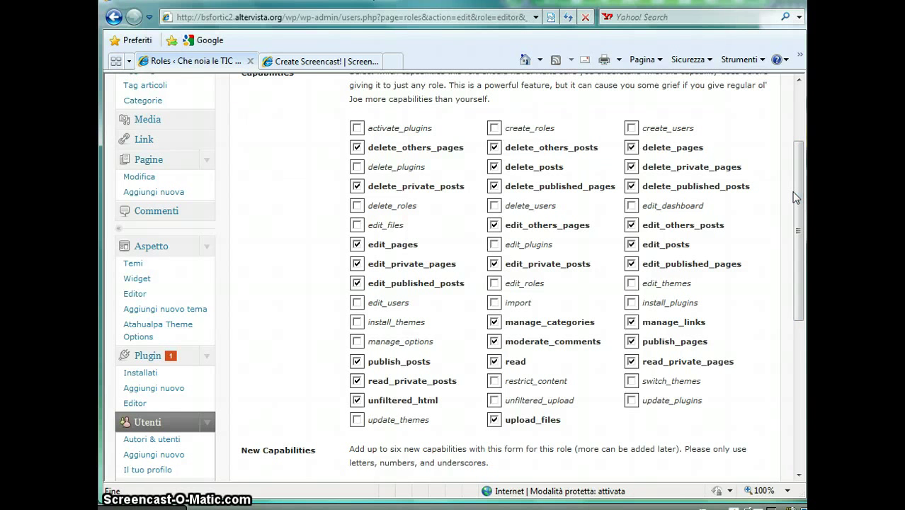
scroll(791, 192, "down", 2)
left_click(135, 405)
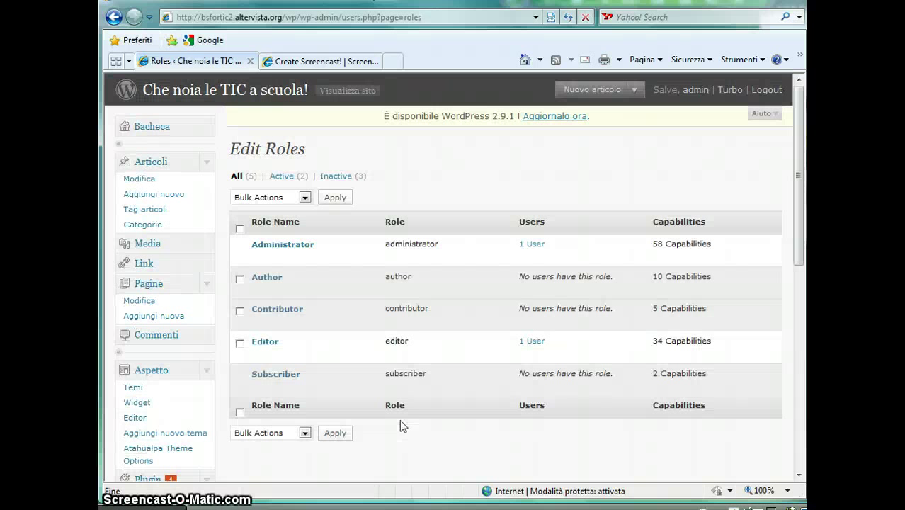
Check the roles list and open the list of authors and users (Autori & utenti).
left_click_drag(801, 158, 799, 191)
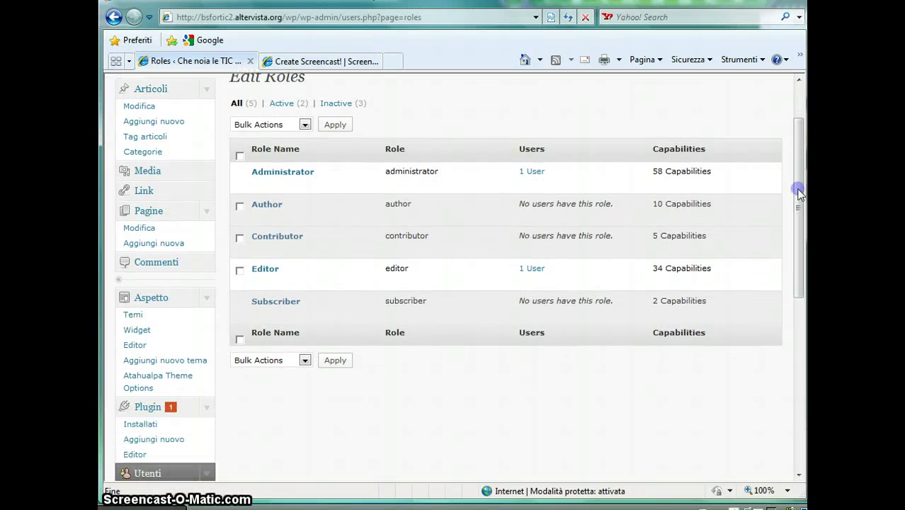
mouse_move(431, 263)
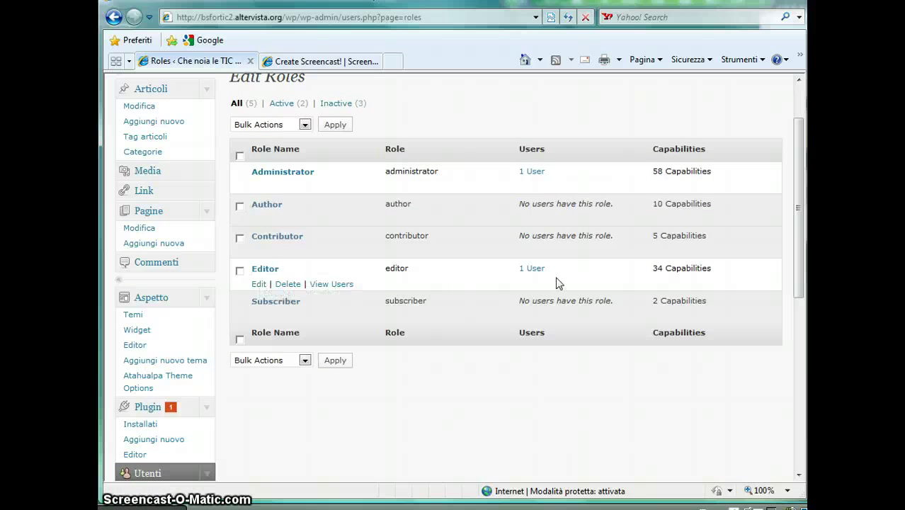
left_click_drag(796, 237, 798, 291)
left_click(158, 377)
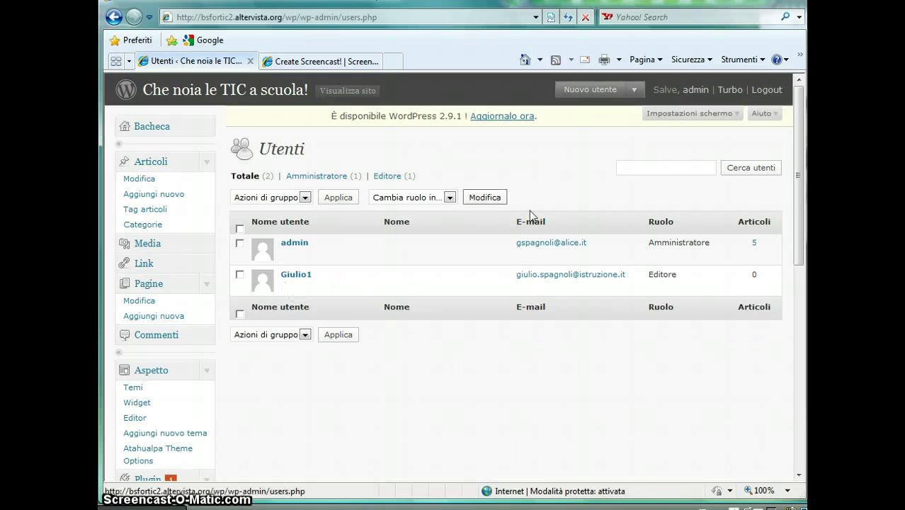
Select the user with the Editore role and show the roles available for a role change without choosing one.
left_click(240, 275)
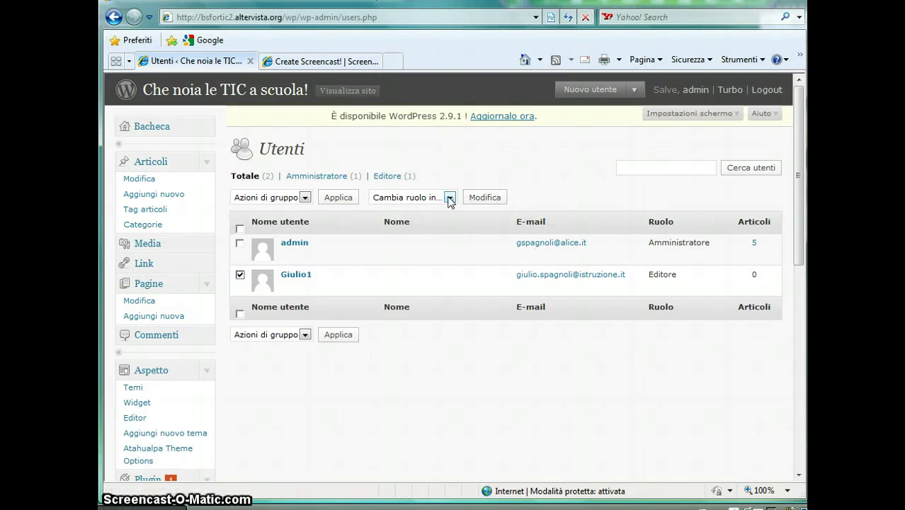
left_click(449, 198)
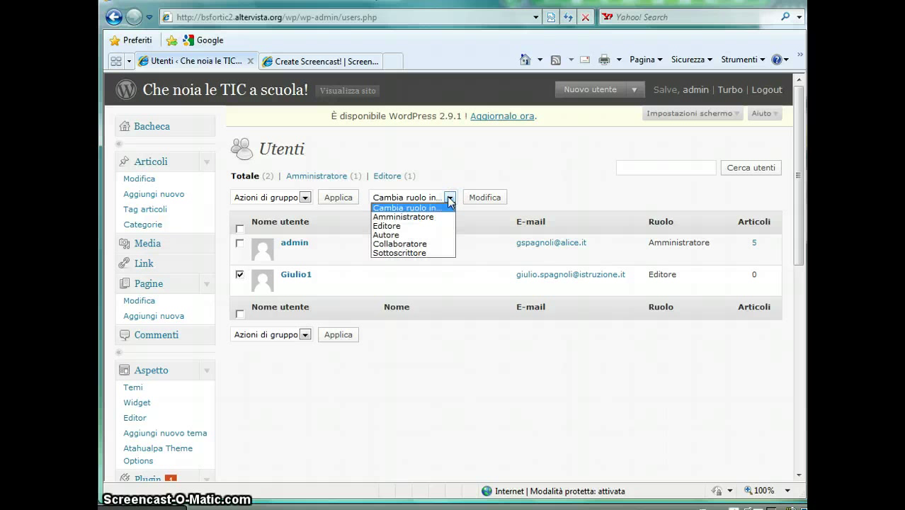
left_click(425, 385)
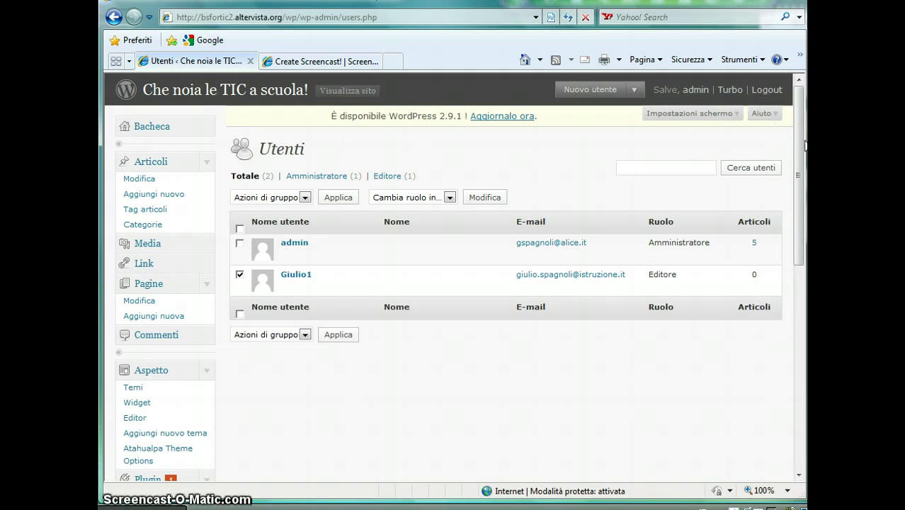
left_click_drag(805, 145, 799, 265)
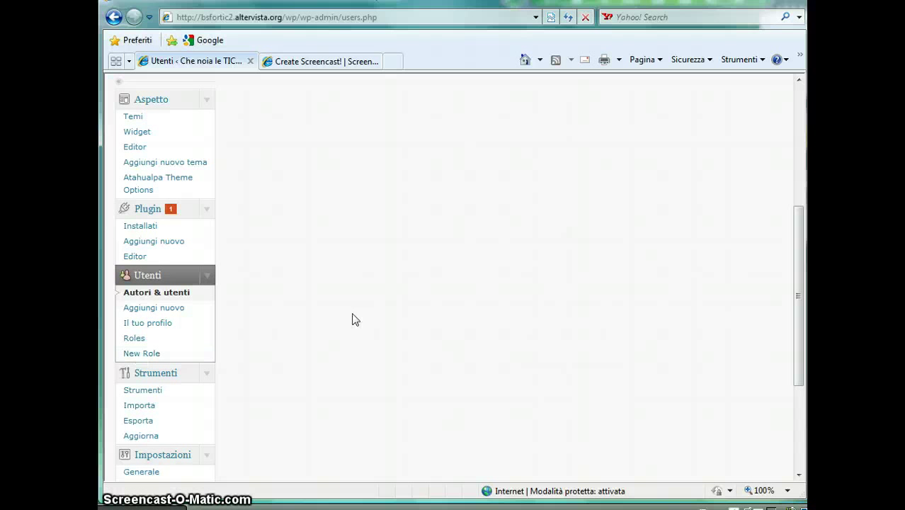
scroll(533, 287, "up", 3)
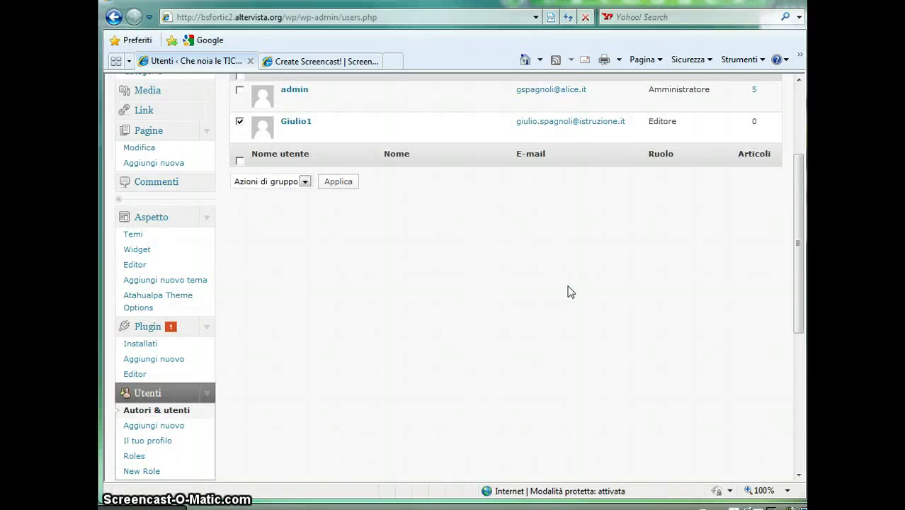
Open the article "Anno nuovo, vita nuova" for editing and look through its settings down to the end of the edit page.
left_click_drag(794, 282, 799, 187)
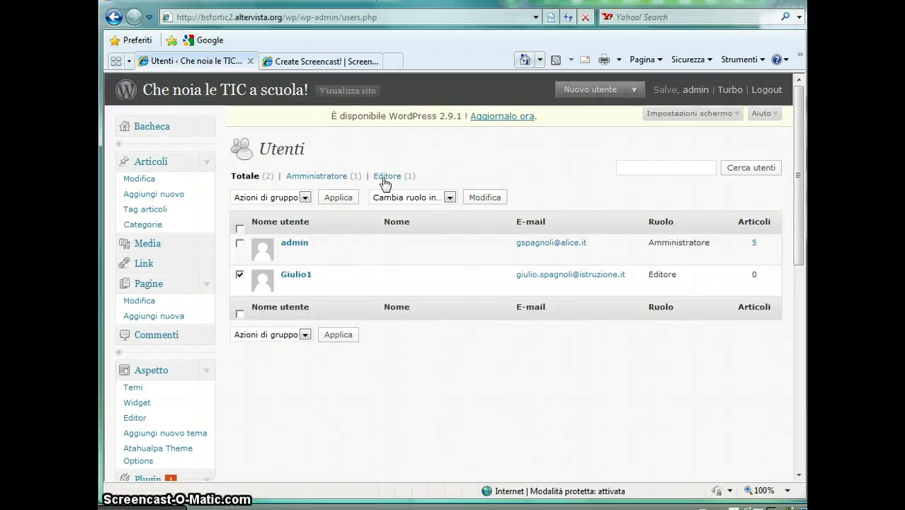
left_click(140, 180)
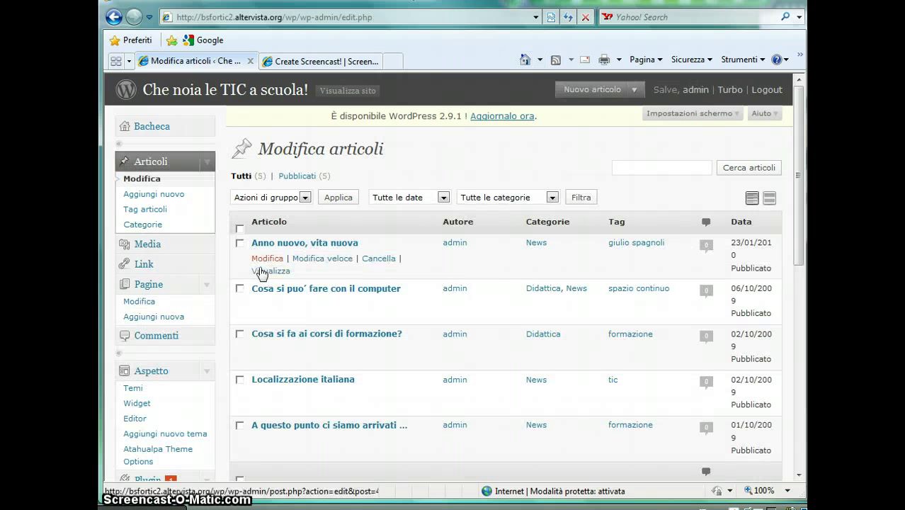
left_click(266, 261)
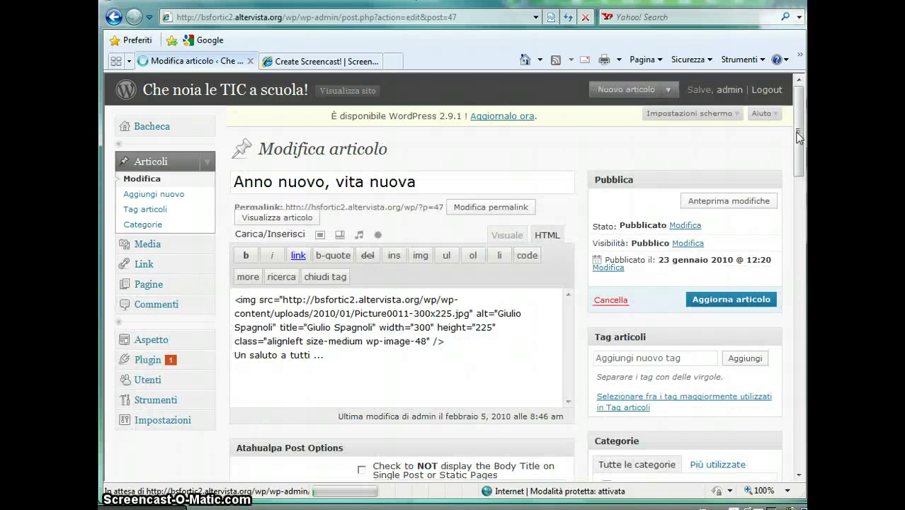
scroll(801, 124, "down", 1)
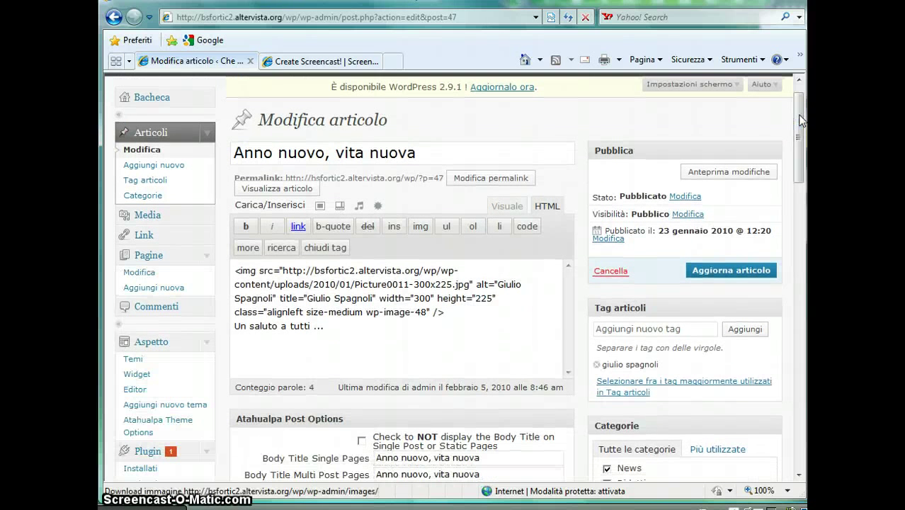
left_click_drag(801, 121, 797, 419)
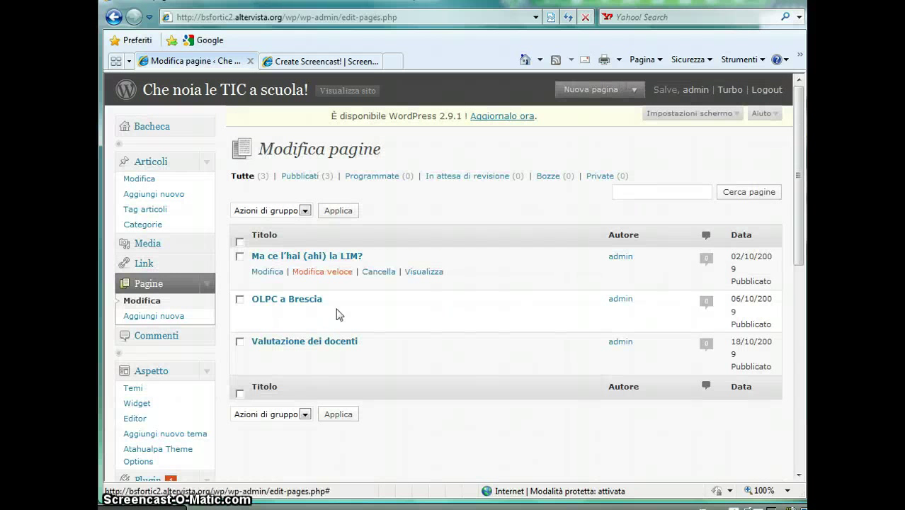
From the list of pages, open "Ma ce l'hai (ahi) la LIM?" for editing and examine its Content Permissions role options.
left_click(261, 257)
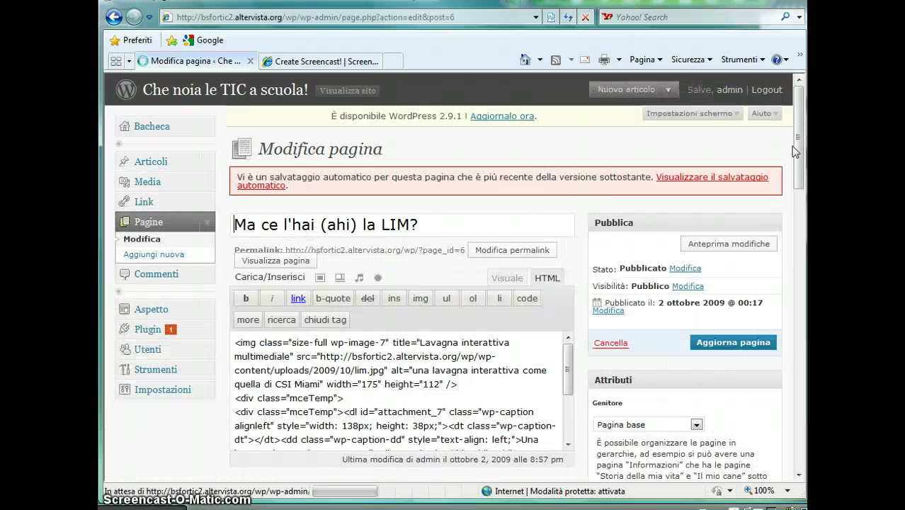
left_click_drag(800, 105, 796, 396)
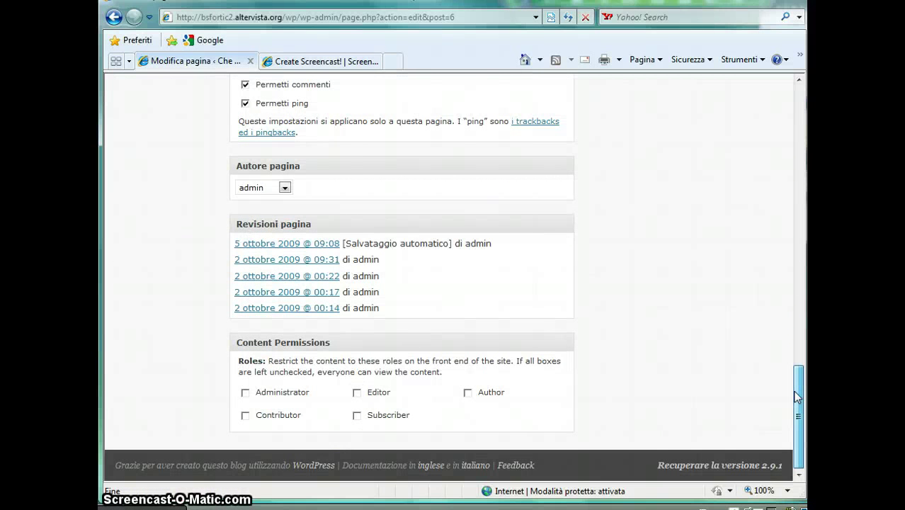